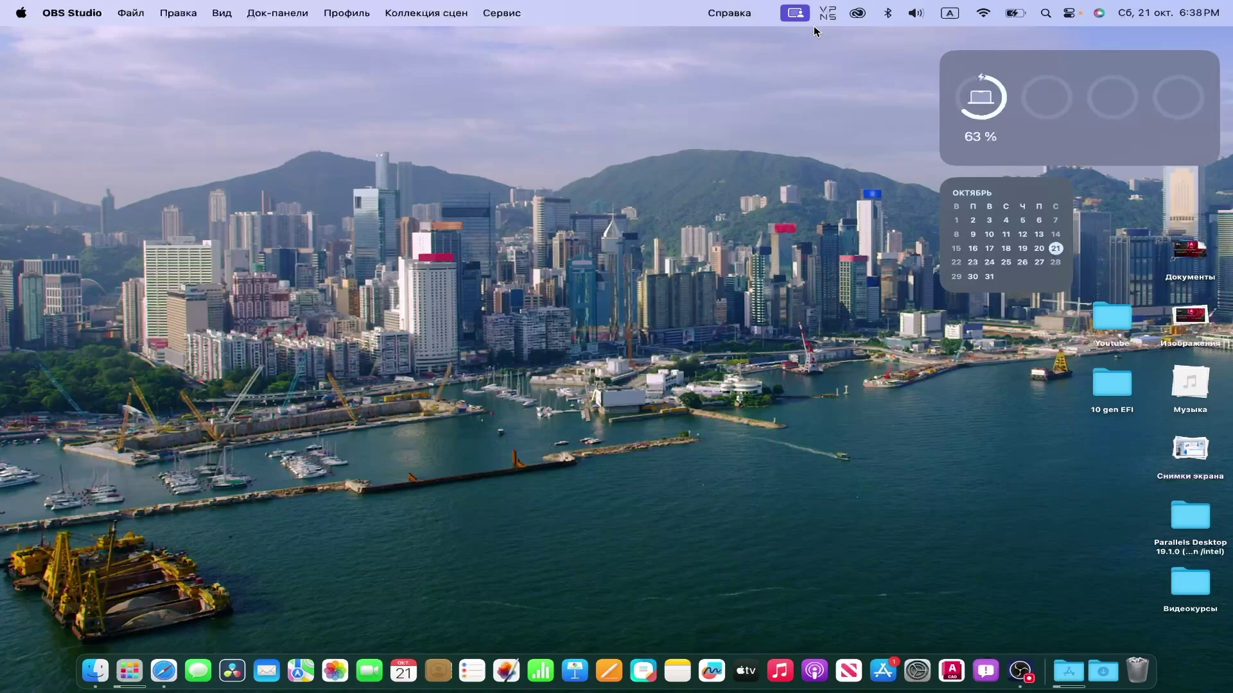
# Connect the VPN with Germany as the server location.
pyautogui.click(828, 13)
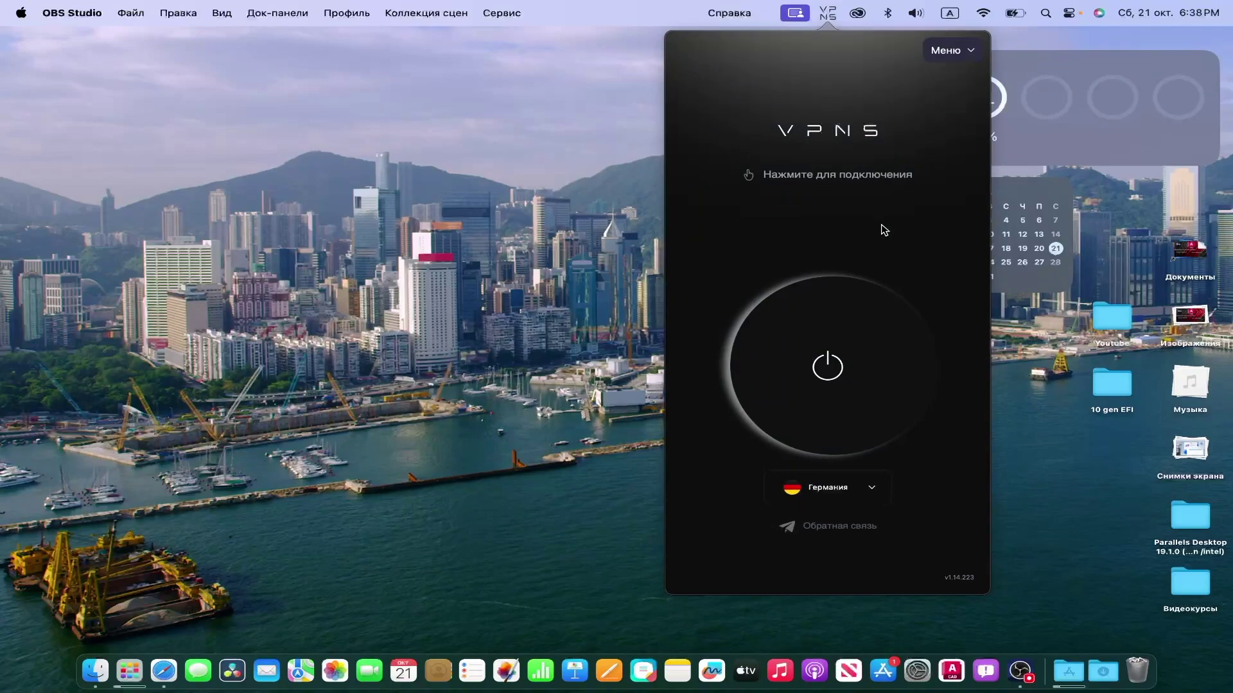
pyautogui.click(827, 378)
pyautogui.click(482, 465)
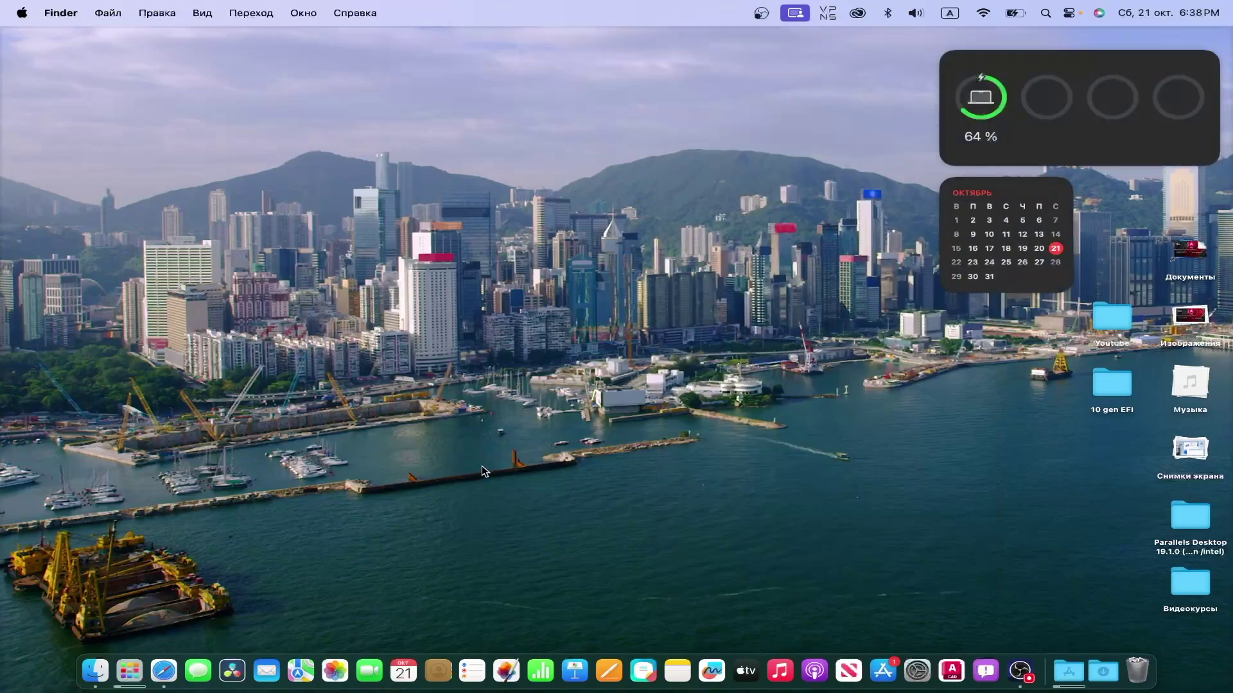
# Open the Windows 11 virtual machine window and check the installed Parallels Desktop version and licence information.
pyautogui.click(129, 669)
pyautogui.click(615, 431)
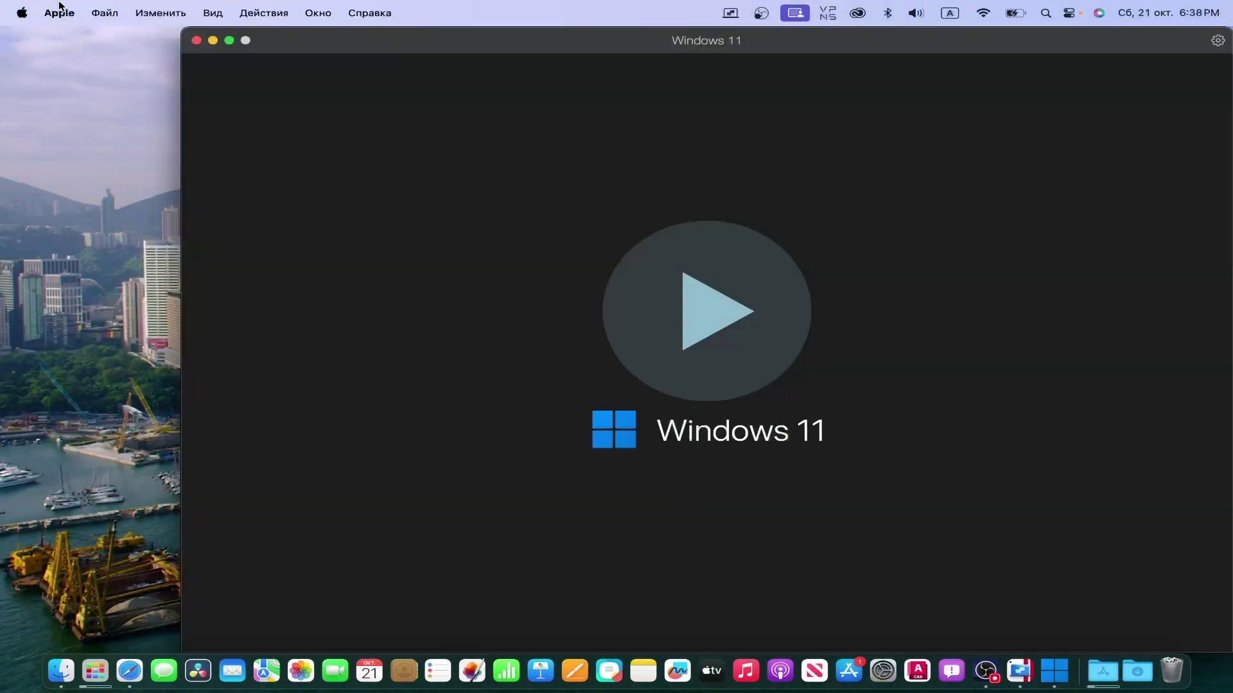
pyautogui.click(59, 7)
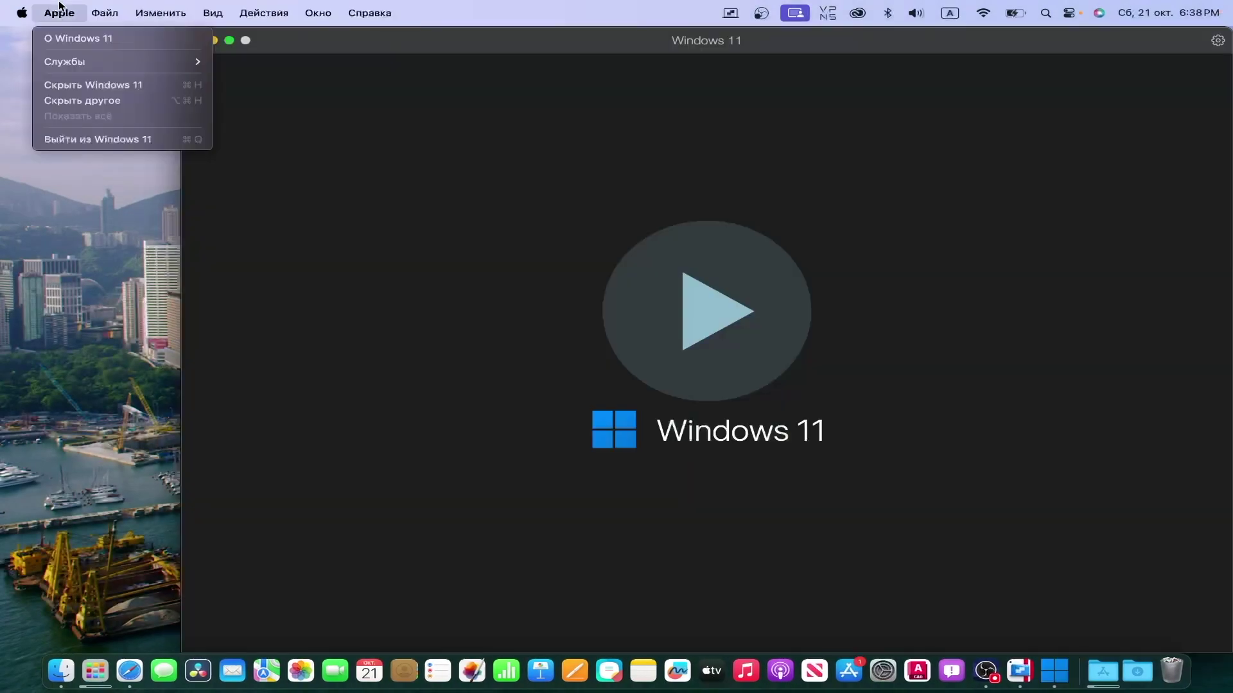
pyautogui.click(730, 13)
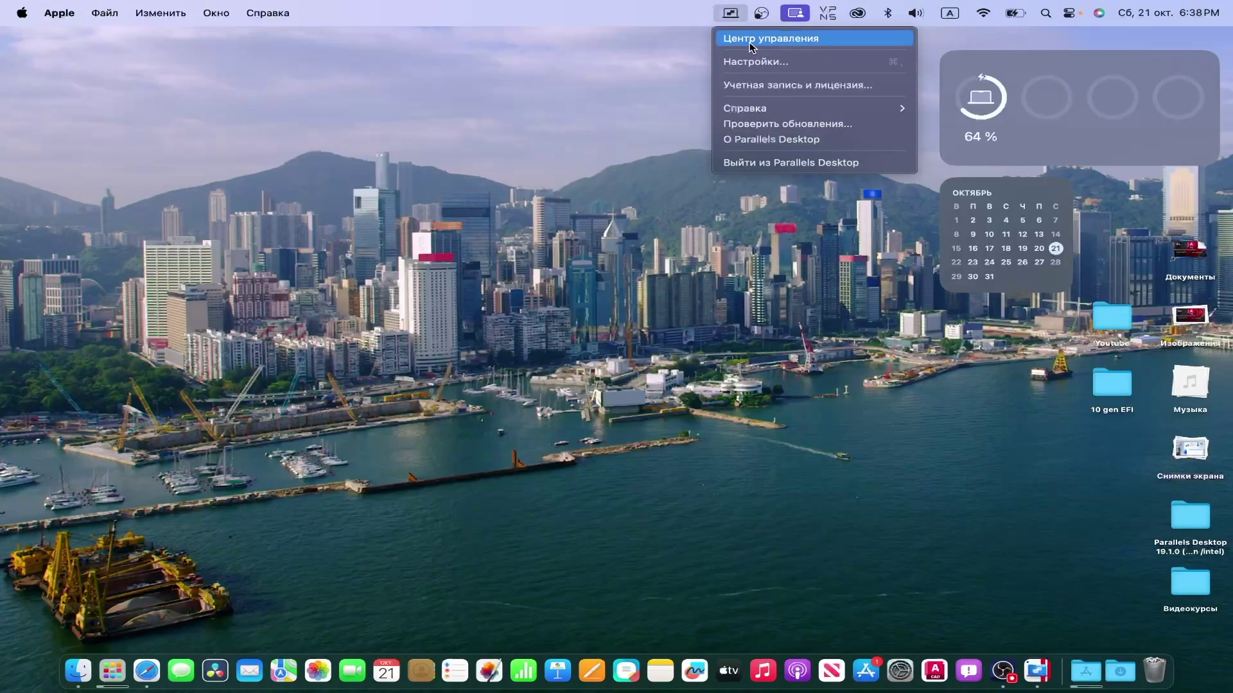
pyautogui.click(761, 140)
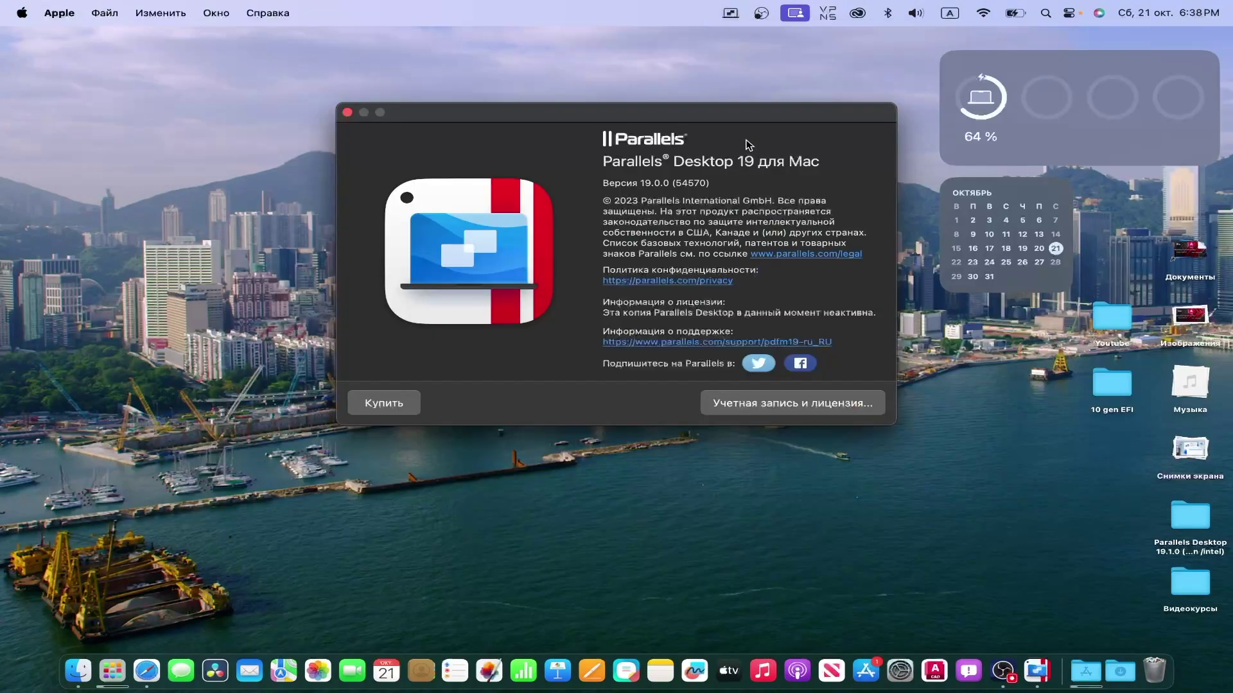
pyautogui.press('super+w')
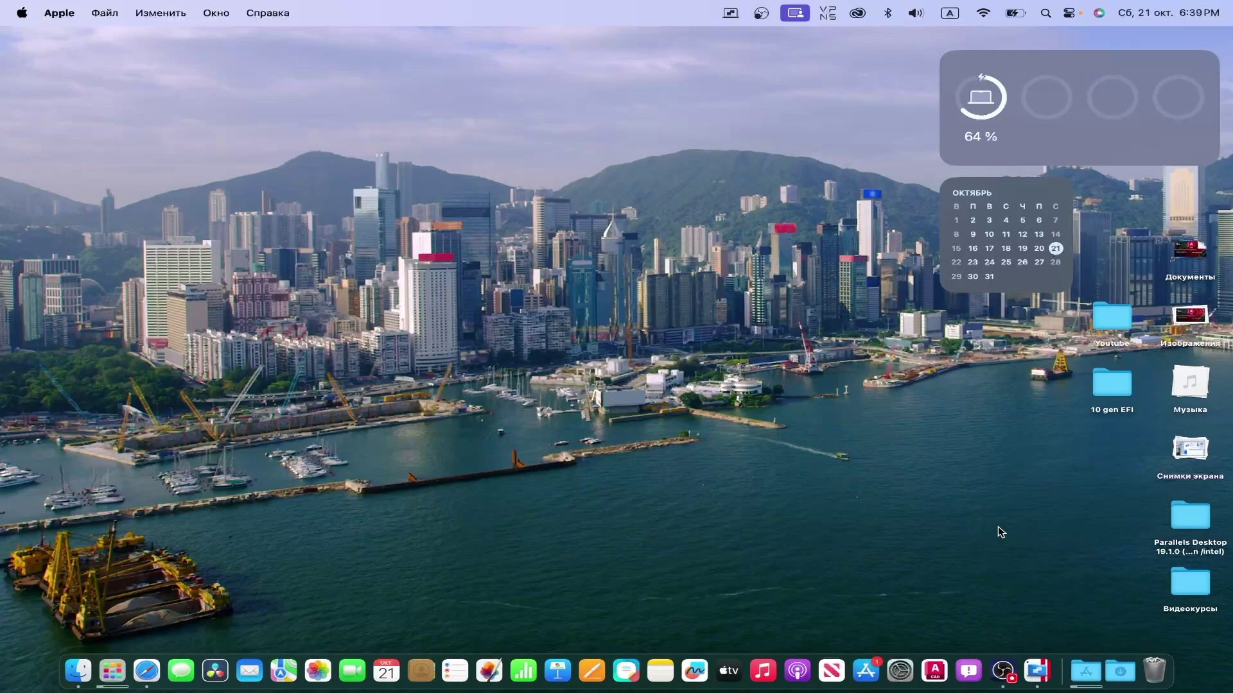
# Check Parallels Desktop for updates and download the 19.1.0 update.
pyautogui.rightClick(1038, 670)
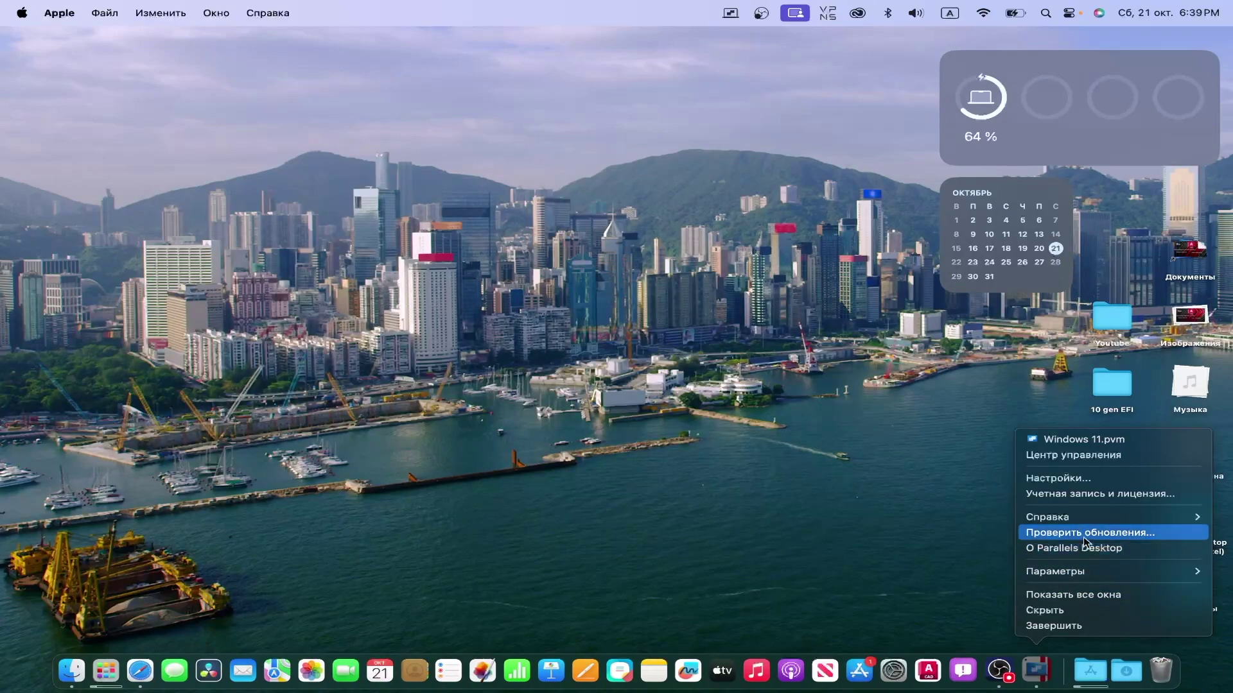
pyautogui.click(1084, 536)
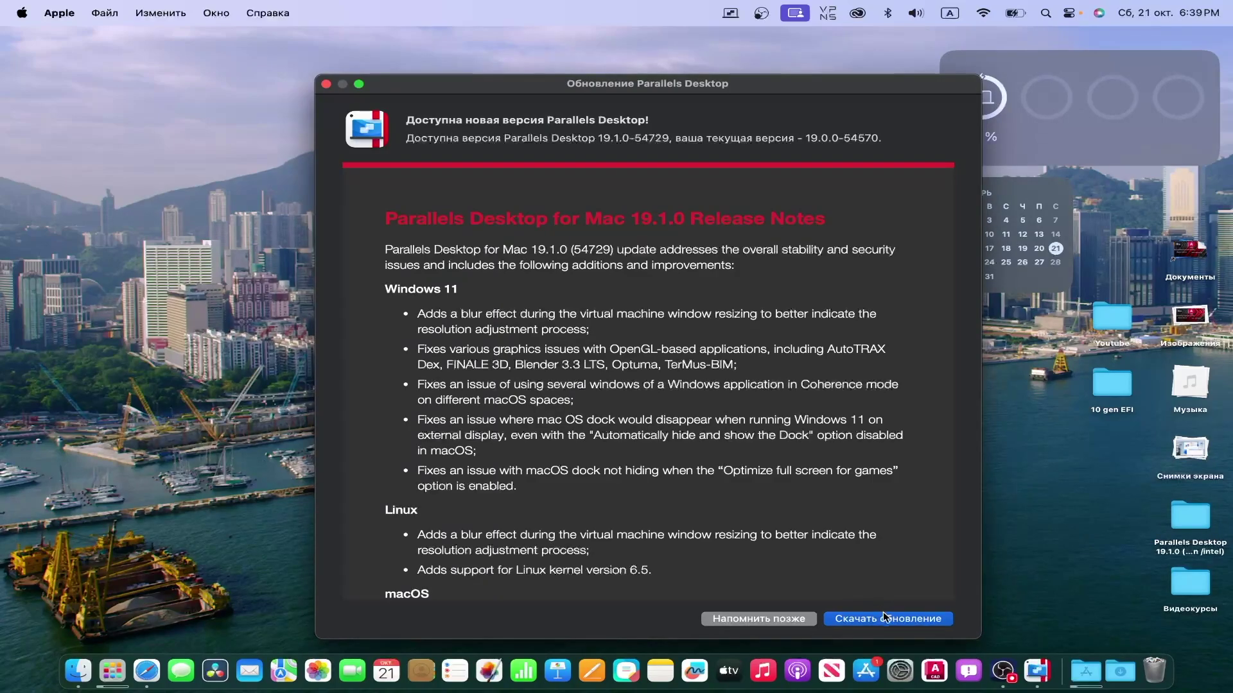
pyautogui.click(886, 620)
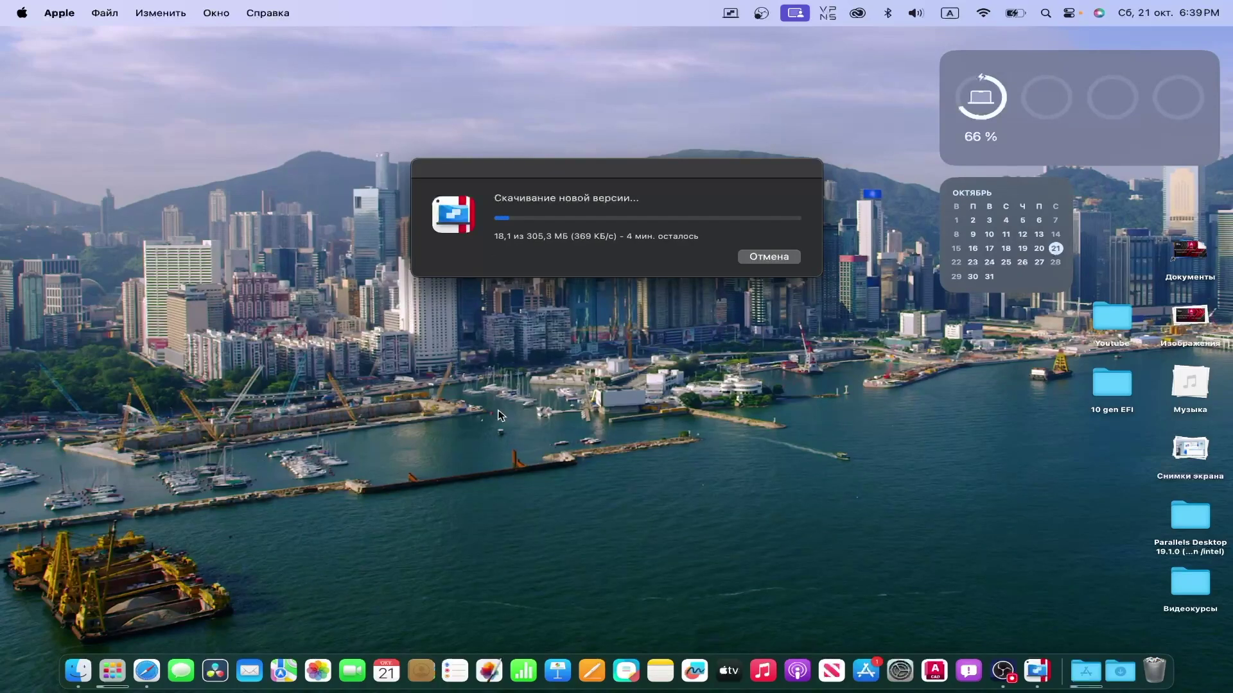
# Check the Mac's chip, memory and macOS version in its system information.
pyautogui.click(22, 13)
pyautogui.click(54, 27)
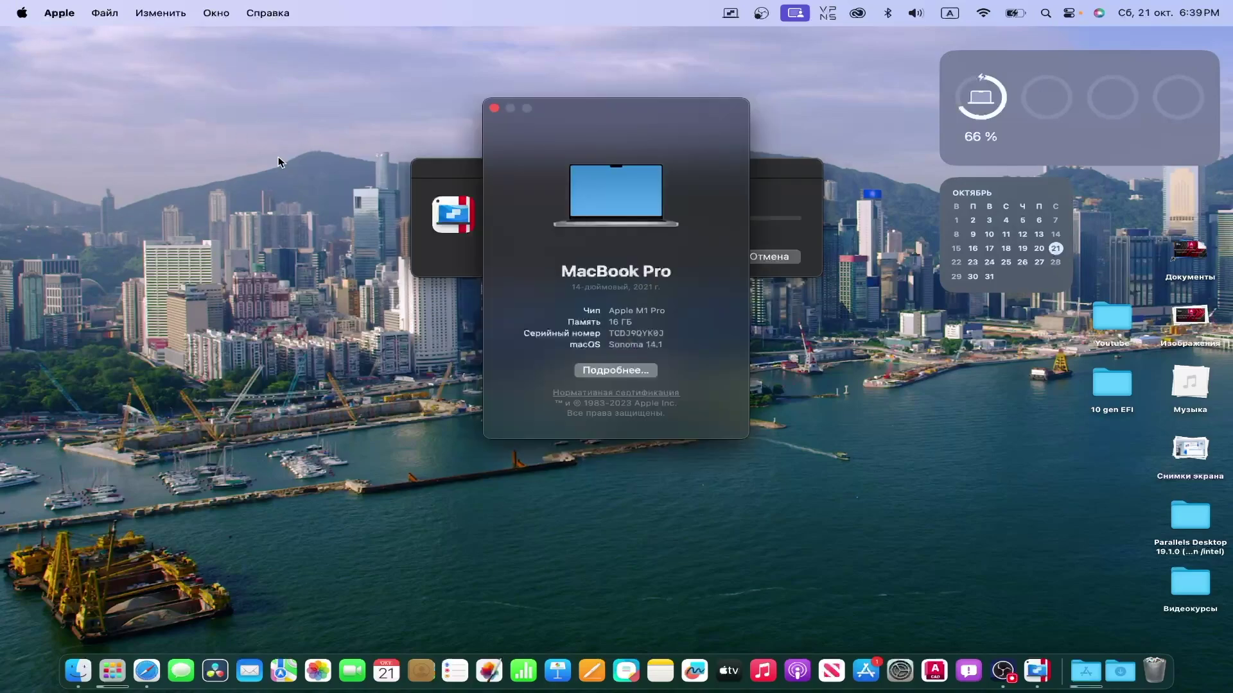
pyautogui.click(636, 345)
pyautogui.press('super+w')
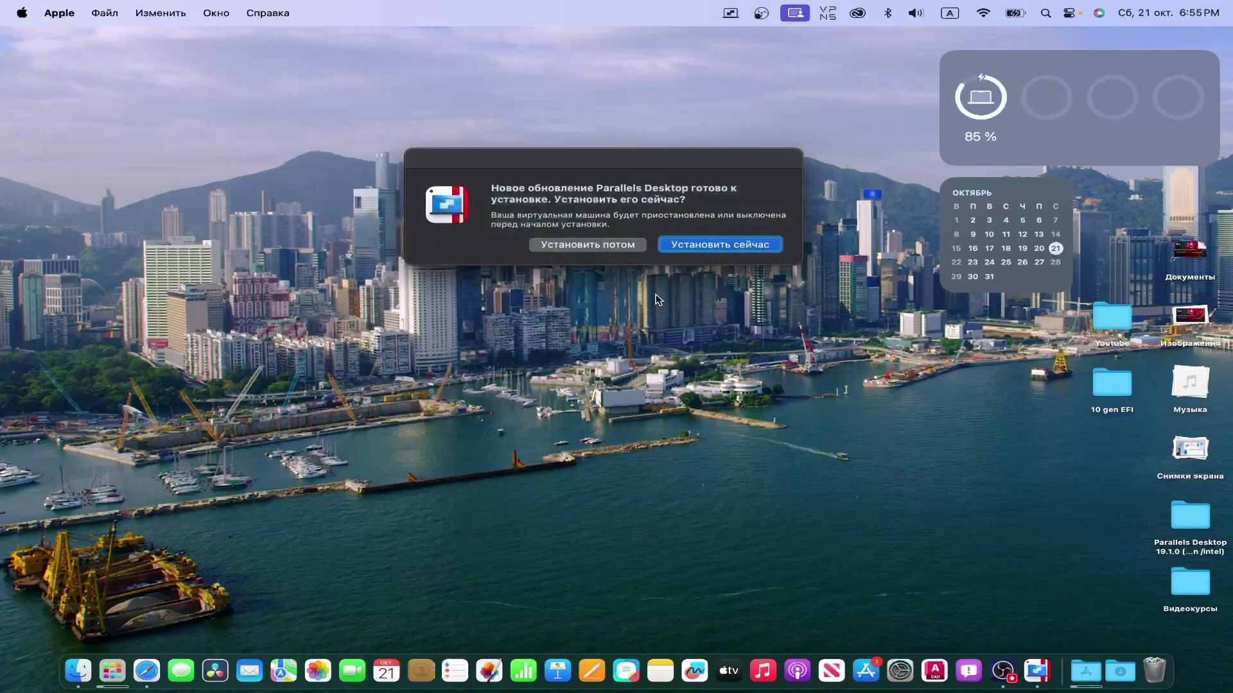
# Install the downloaded Parallels Desktop update immediately and check the version in its About window.
pyautogui.click(729, 245)
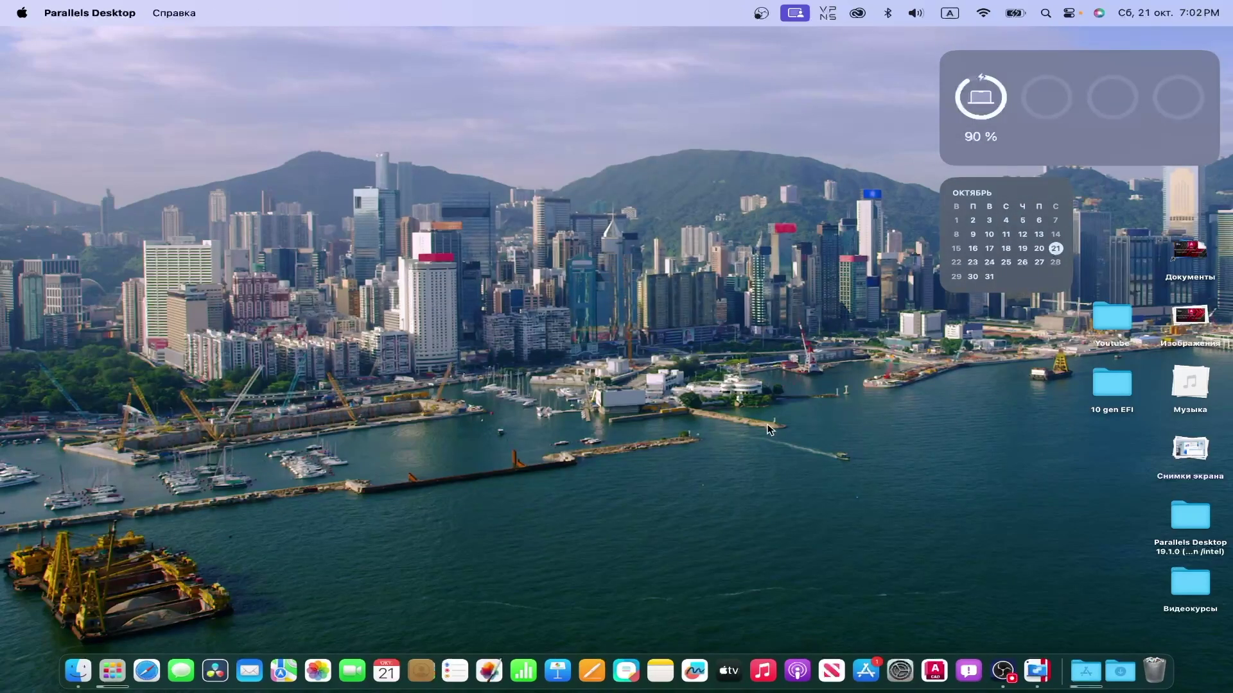
pyautogui.click(89, 13)
pyautogui.click(78, 36)
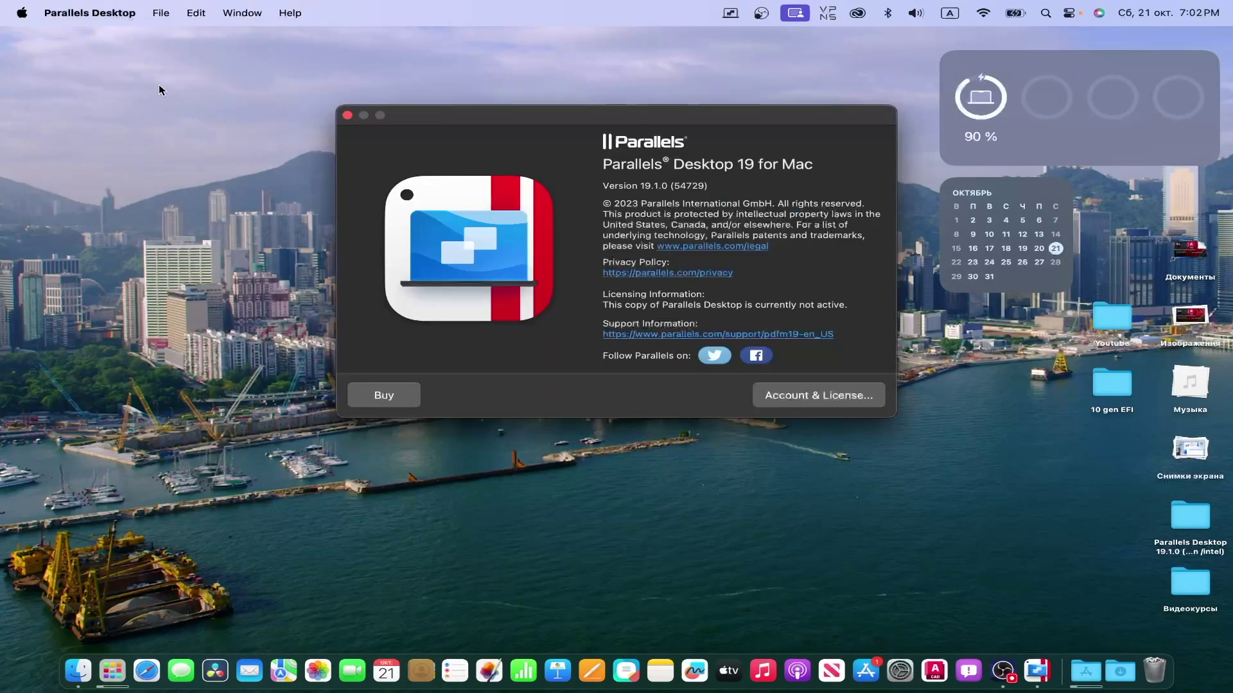
pyautogui.click(347, 115)
# Unpack Parallels Desktop Activation Tool.zip in the Parallels Desktop 19.1.0 desktop folder and launch the extracted tool.
pyautogui.doubleClick(1190, 516)
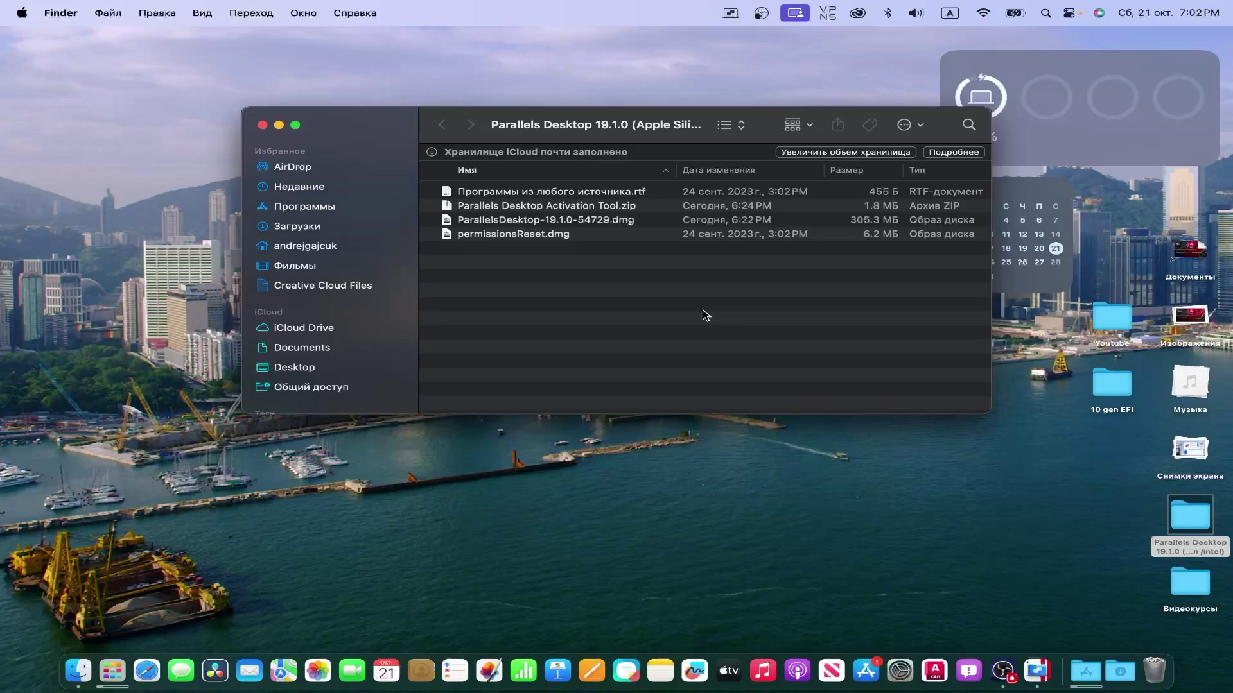
pyautogui.click(554, 194)
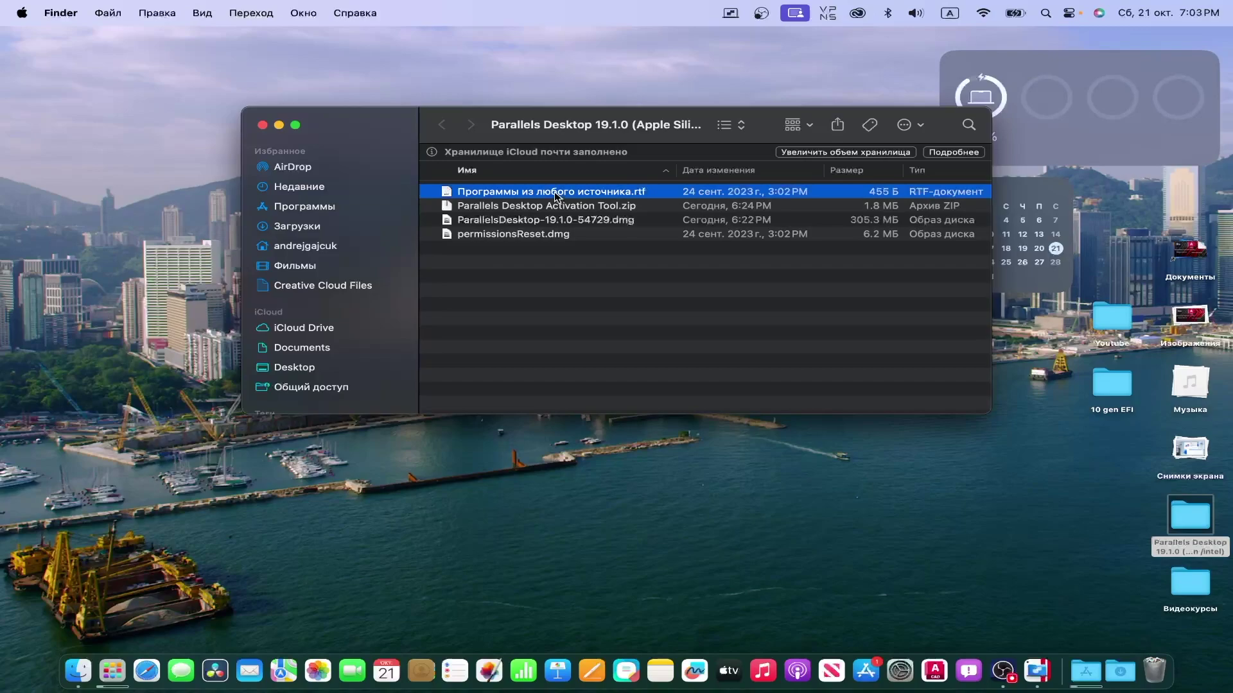
pyautogui.click(544, 206)
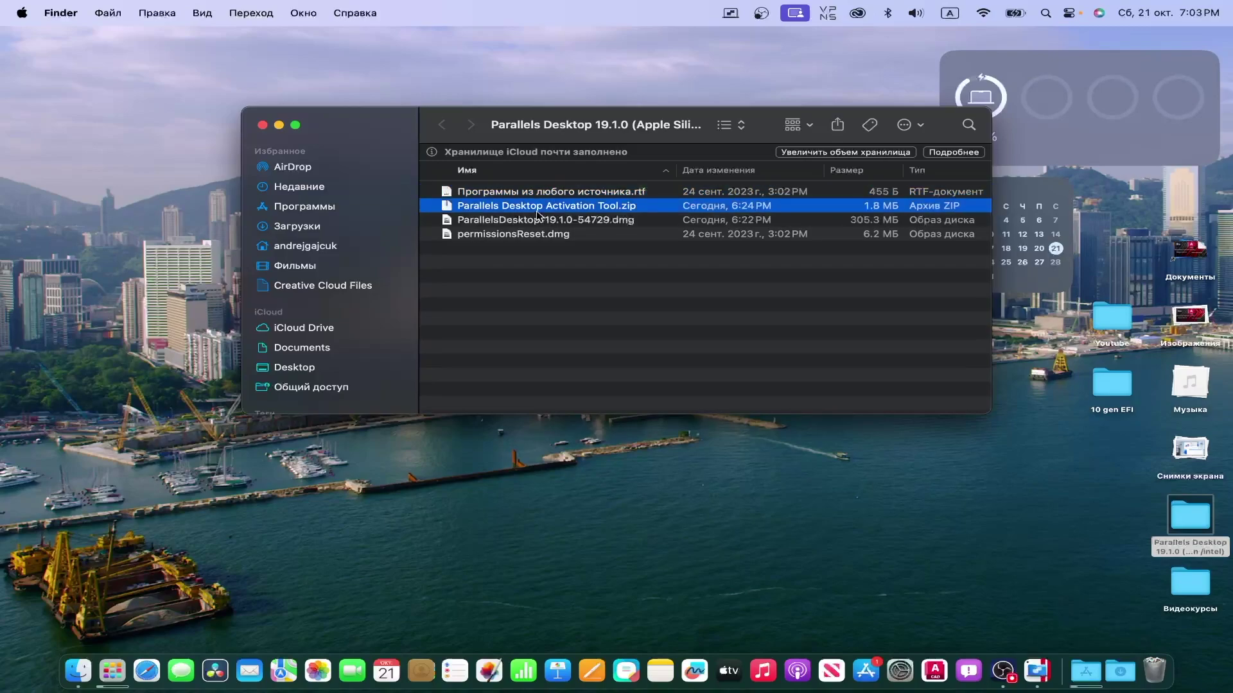
pyautogui.doubleClick(614, 209)
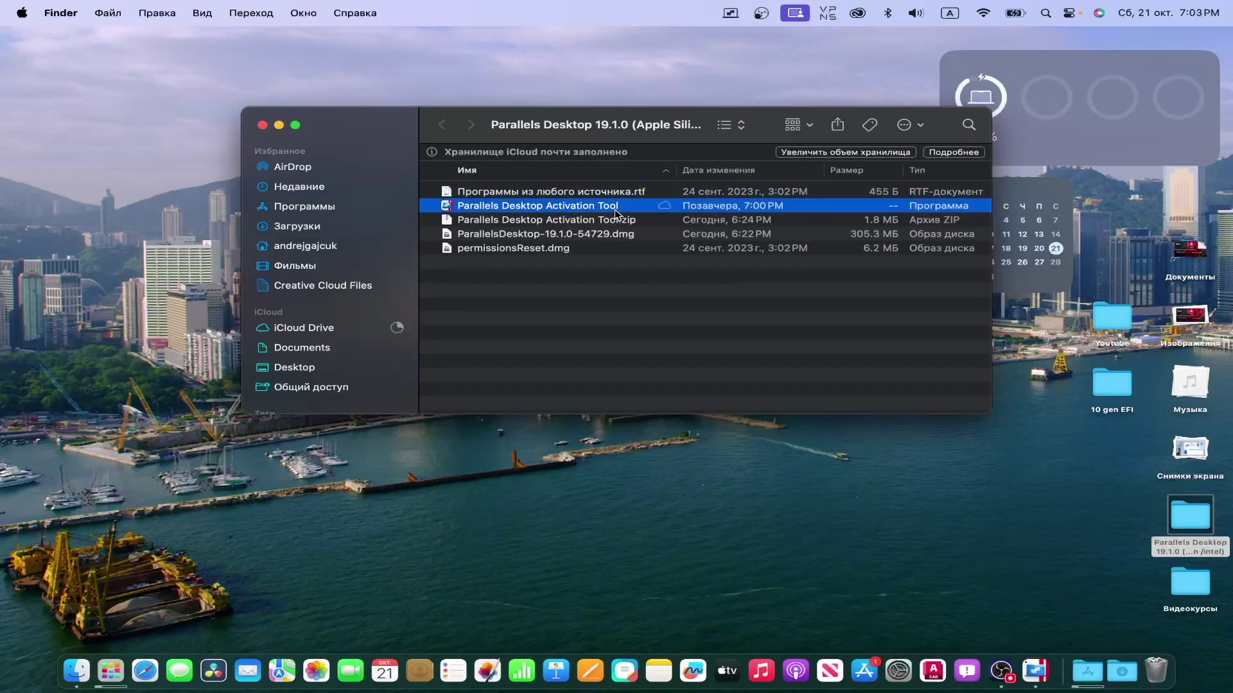
pyautogui.doubleClick(569, 211)
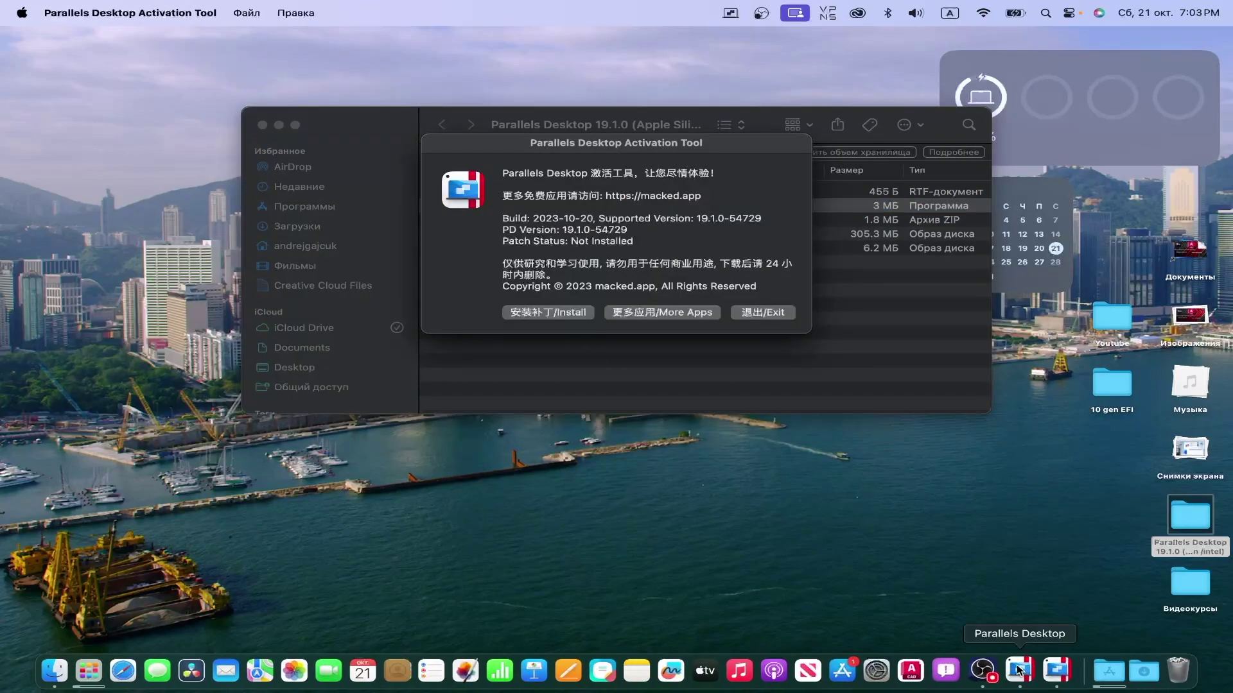
# Quit Parallels Desktop and install the activation tool's patch, authorizing it with the account password, and exit the tool.
pyautogui.rightClick(1019, 671)
pyautogui.click(1038, 627)
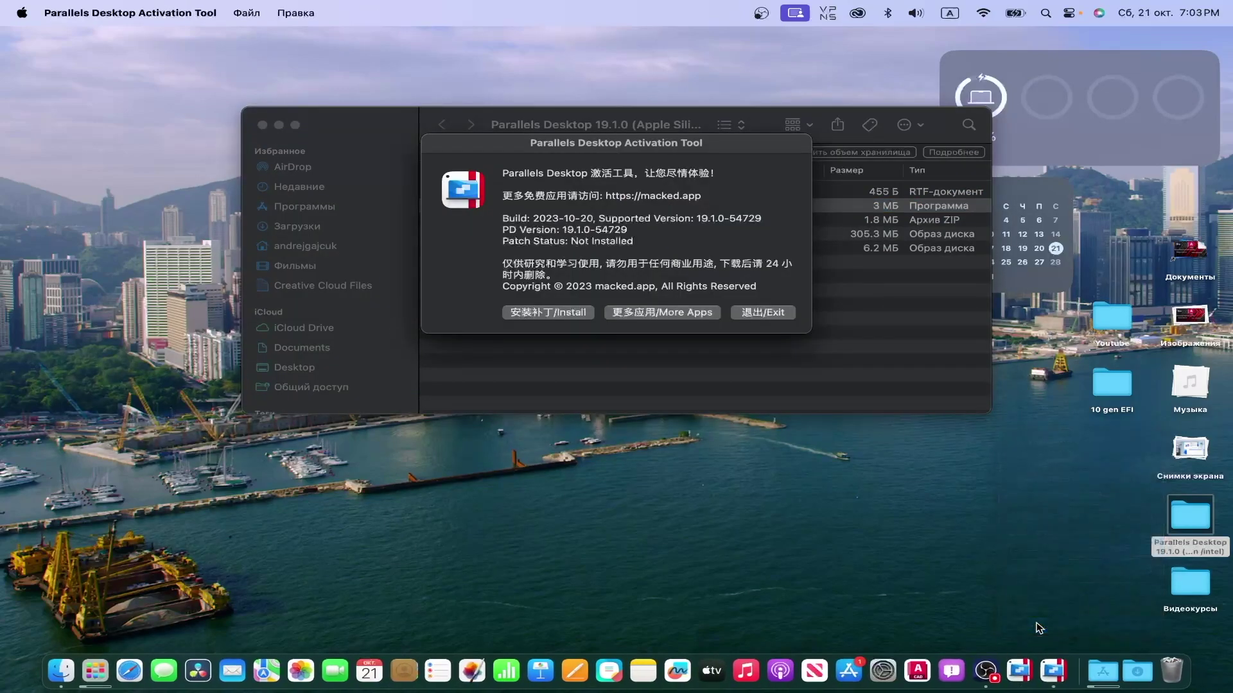
pyautogui.click(548, 313)
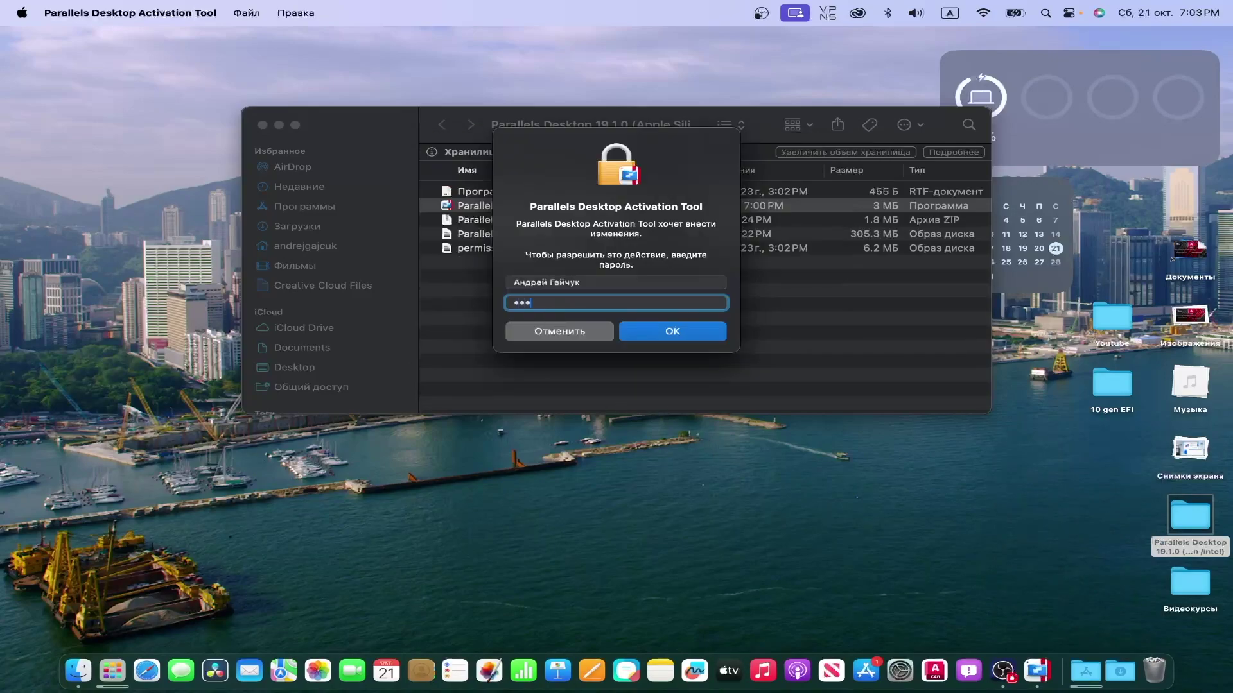
pyautogui.press('Return')
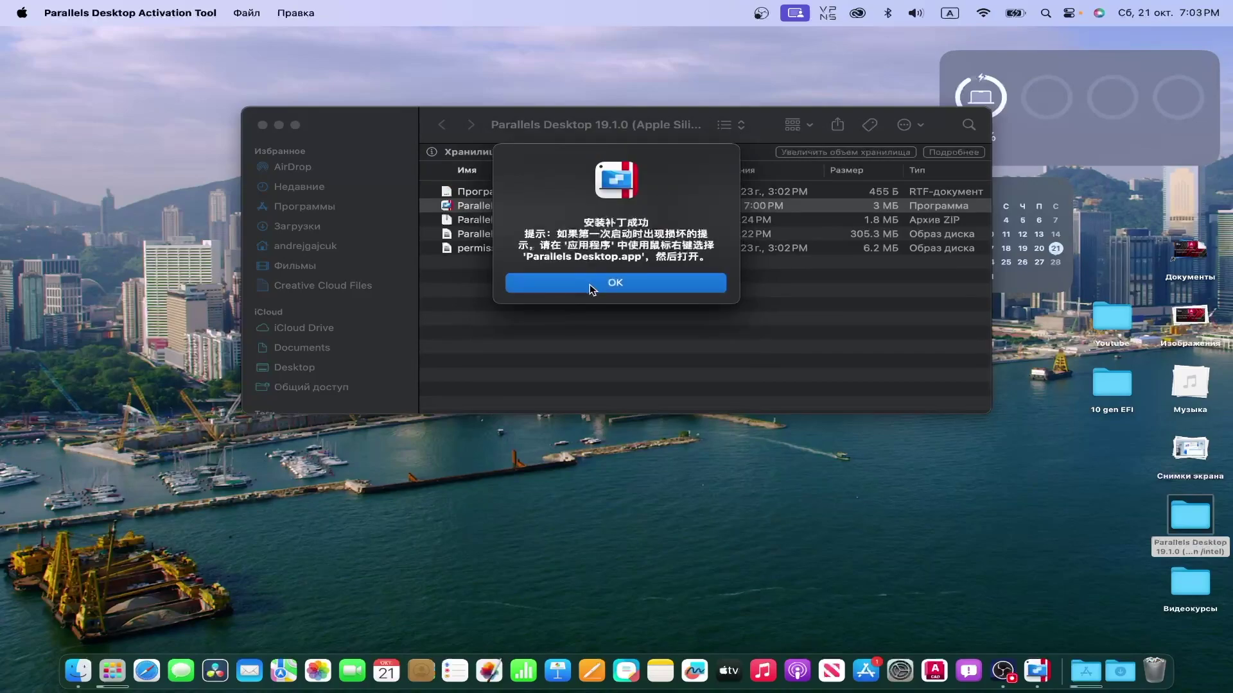
pyautogui.click(592, 286)
pyautogui.moveTo(496, 244); pyautogui.dragTo(634, 244)
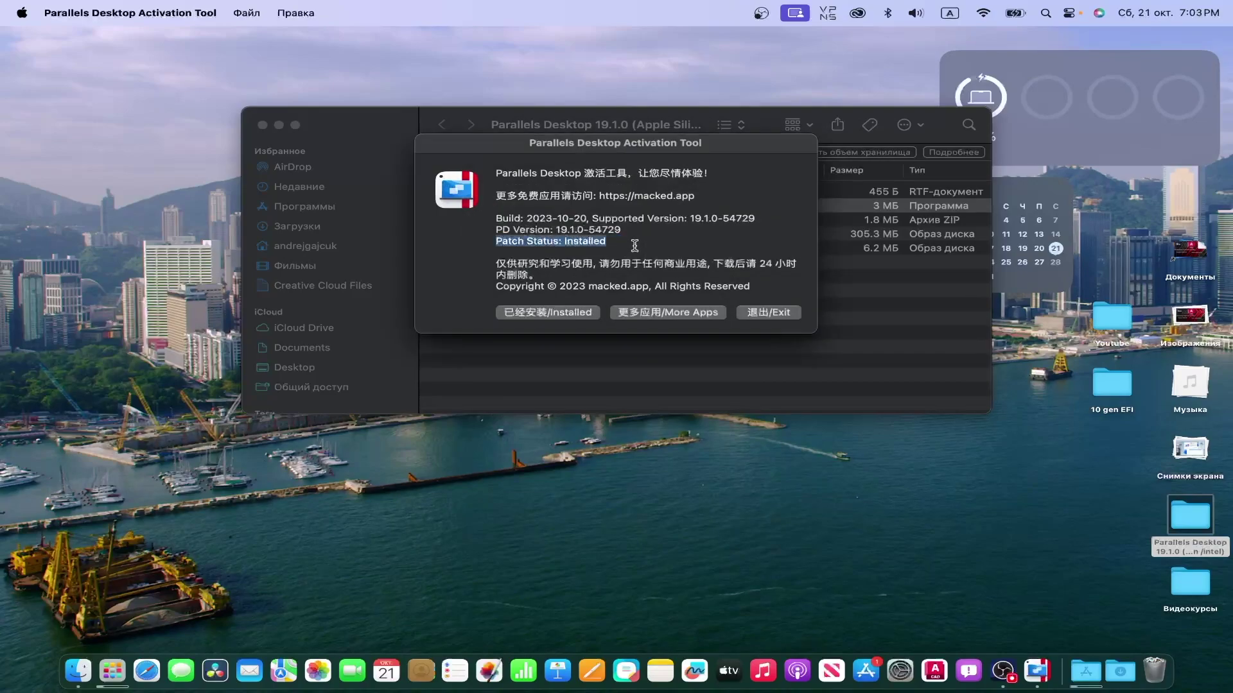
pyautogui.click(774, 310)
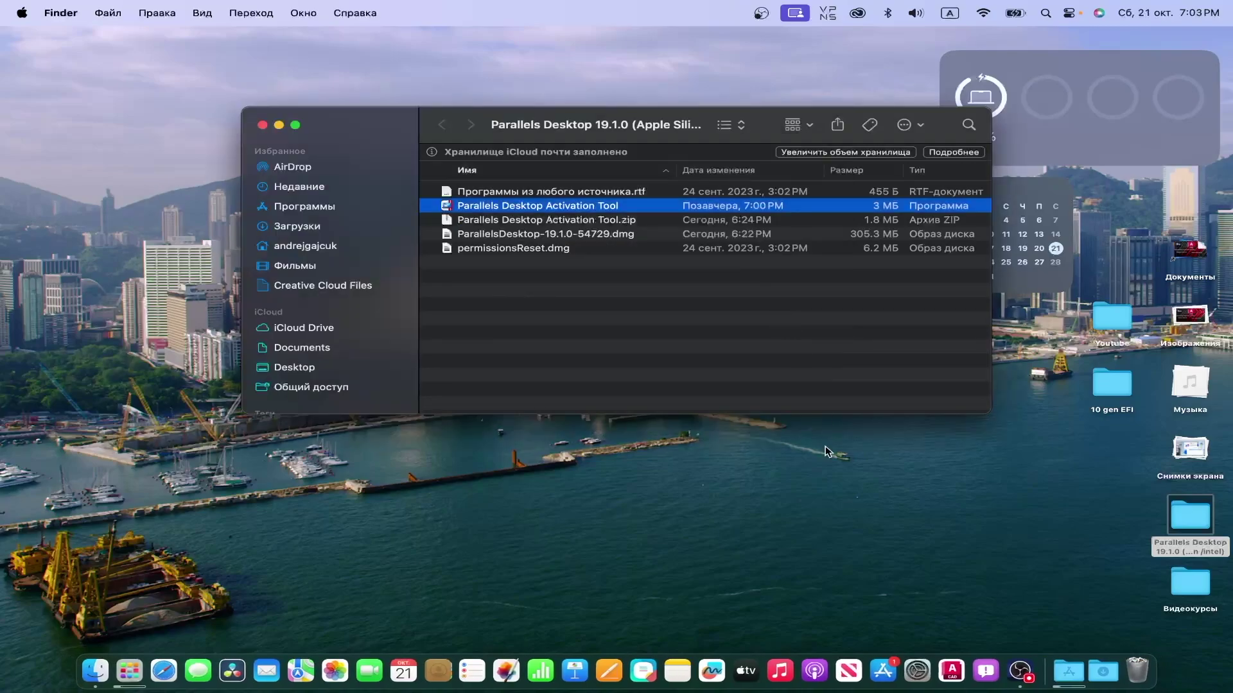
# Try to open the Windows 11 virtual machine.
pyautogui.press('F4')
pyautogui.click(617, 436)
pyautogui.click(620, 314)
# Open Parallels Desktop from the Applications folder through its context menu and check its licence status in the About window.
pyautogui.click(360, 210)
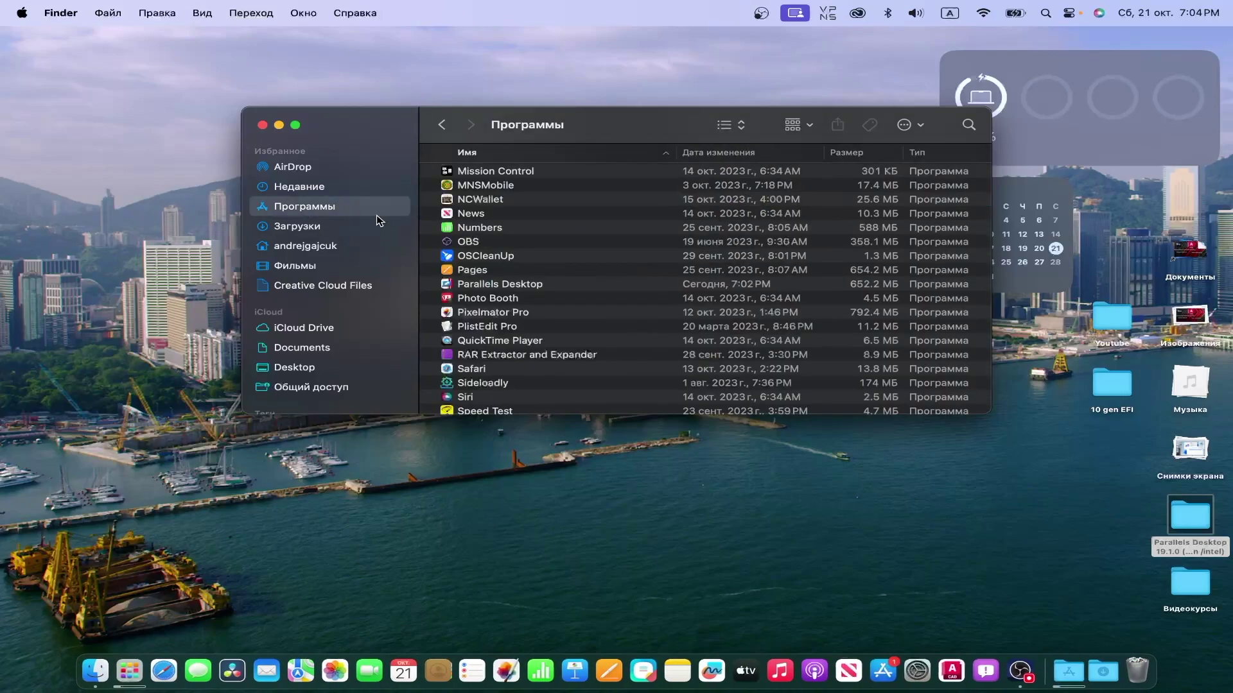
pyautogui.click(511, 283)
pyautogui.rightClick(510, 283)
pyautogui.click(539, 289)
pyautogui.click(539, 281)
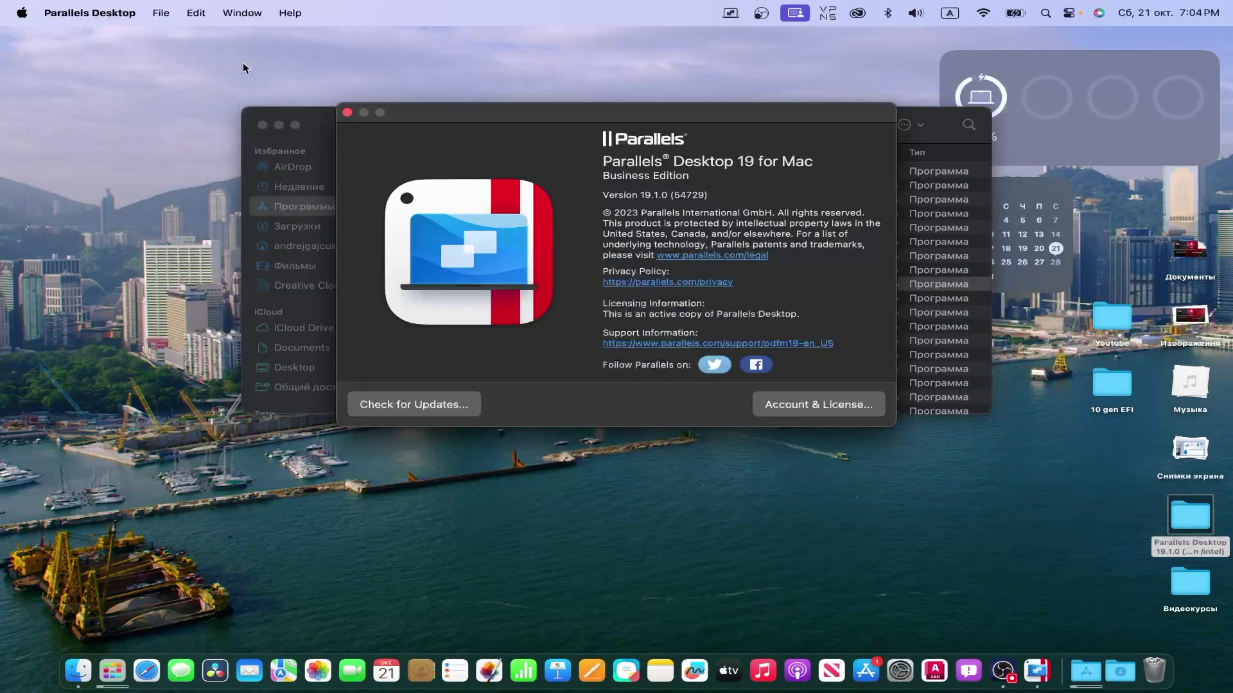
pyautogui.press('super+w')
# Quit Parallels Desktop and close the Applications folder window.
pyautogui.rightClick(1036, 671)
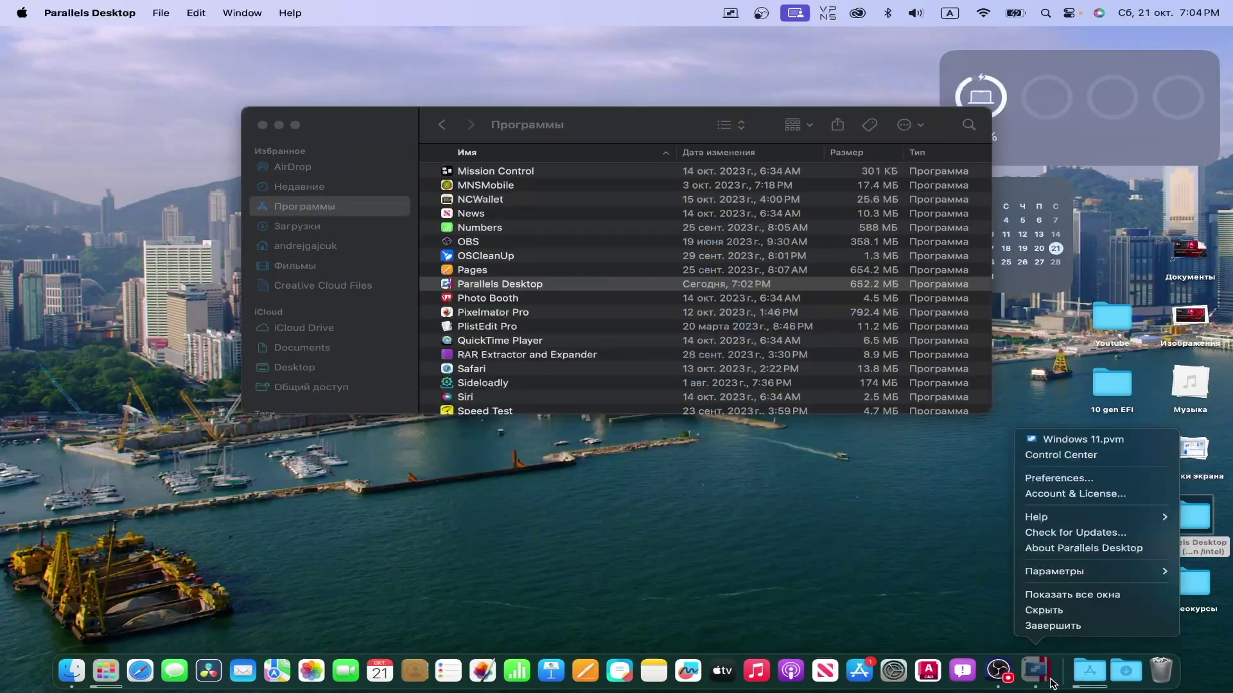
pyautogui.click(1063, 631)
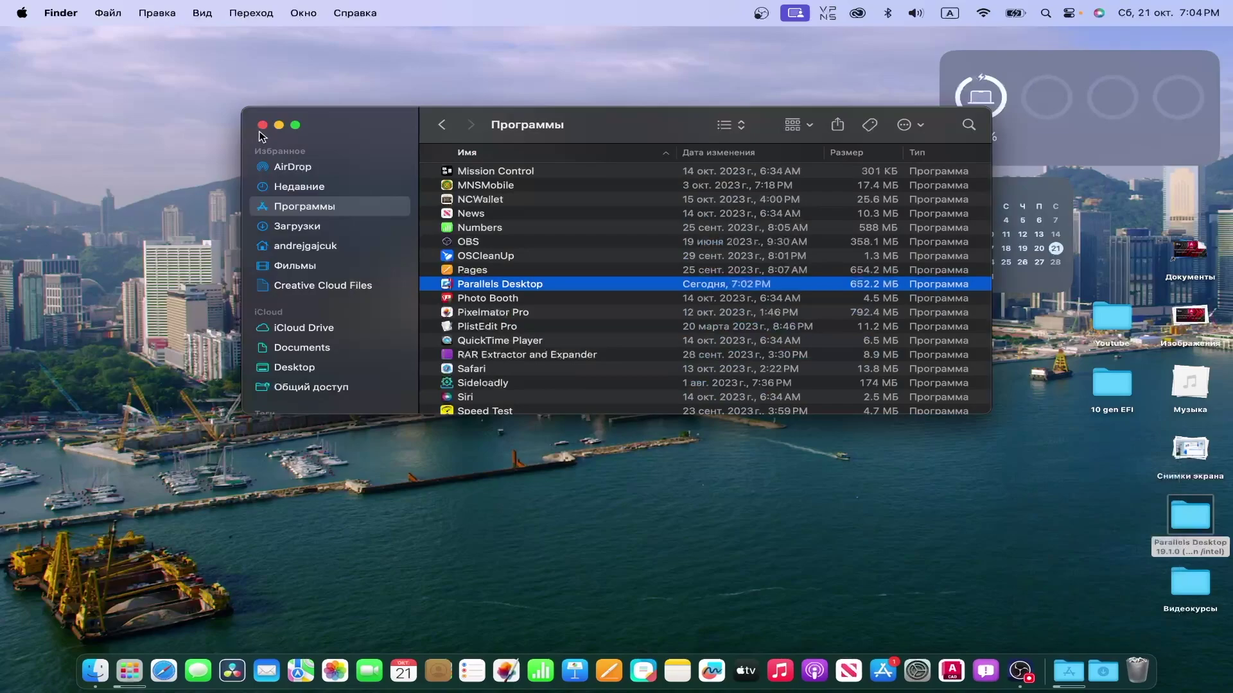
pyautogui.click(264, 126)
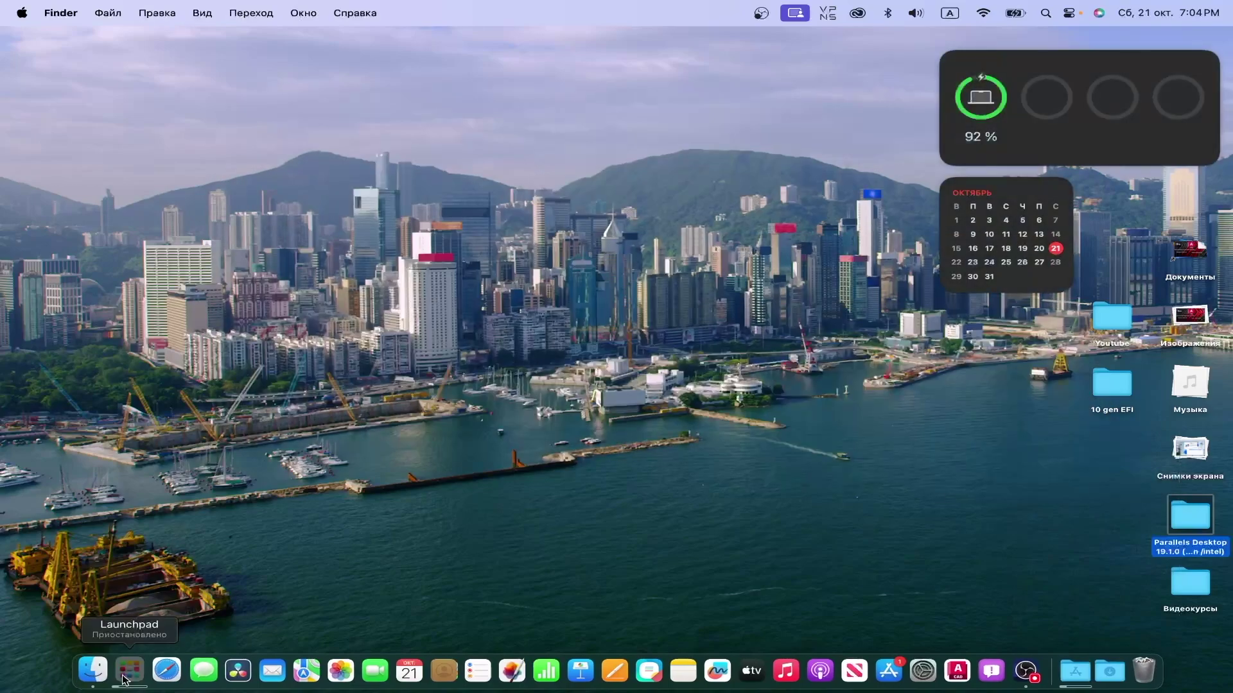
# Open the Windows 11 virtual machine and start it.
pyautogui.click(129, 671)
pyautogui.click(633, 440)
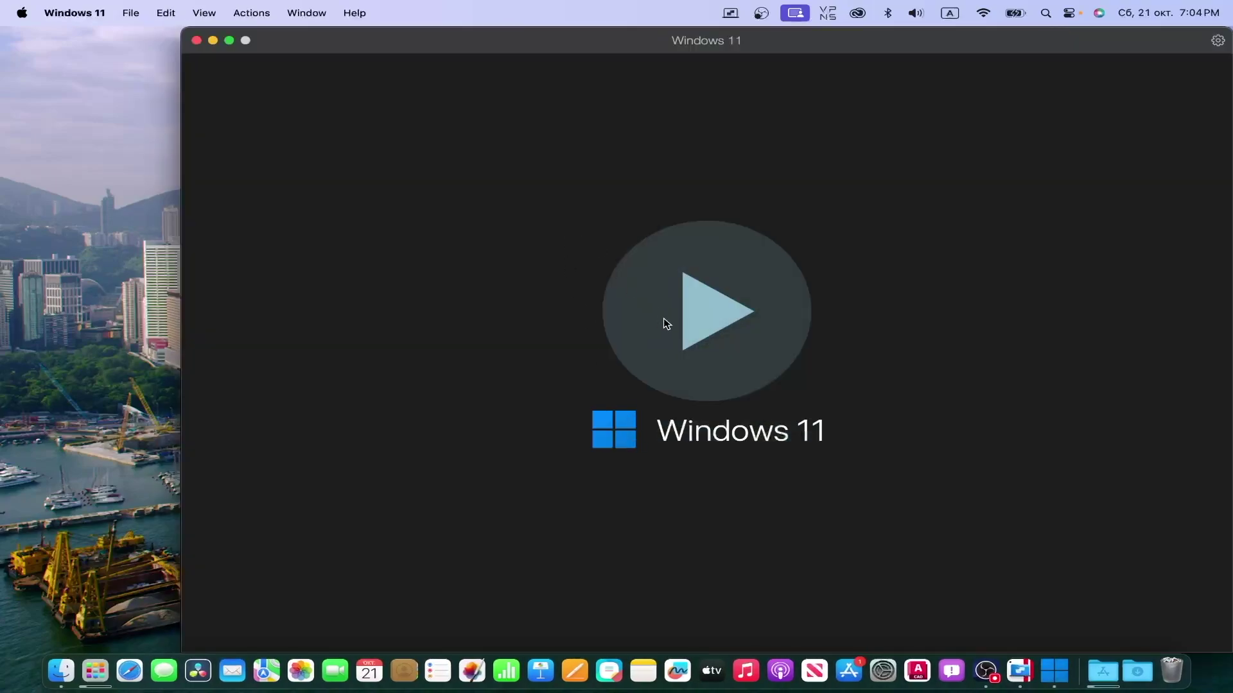
pyautogui.click(691, 317)
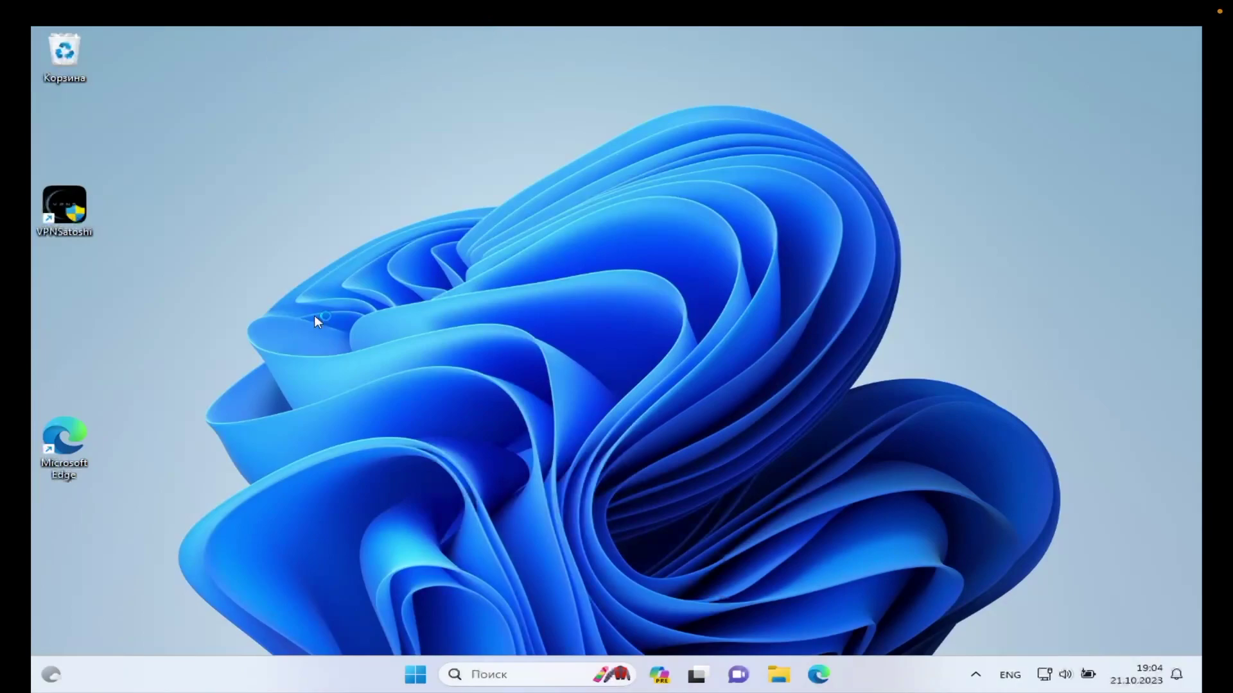
# Take the Windows 11 virtual machine out of full screen and close the Steam sign-in window.
pyautogui.moveTo(243, 5)
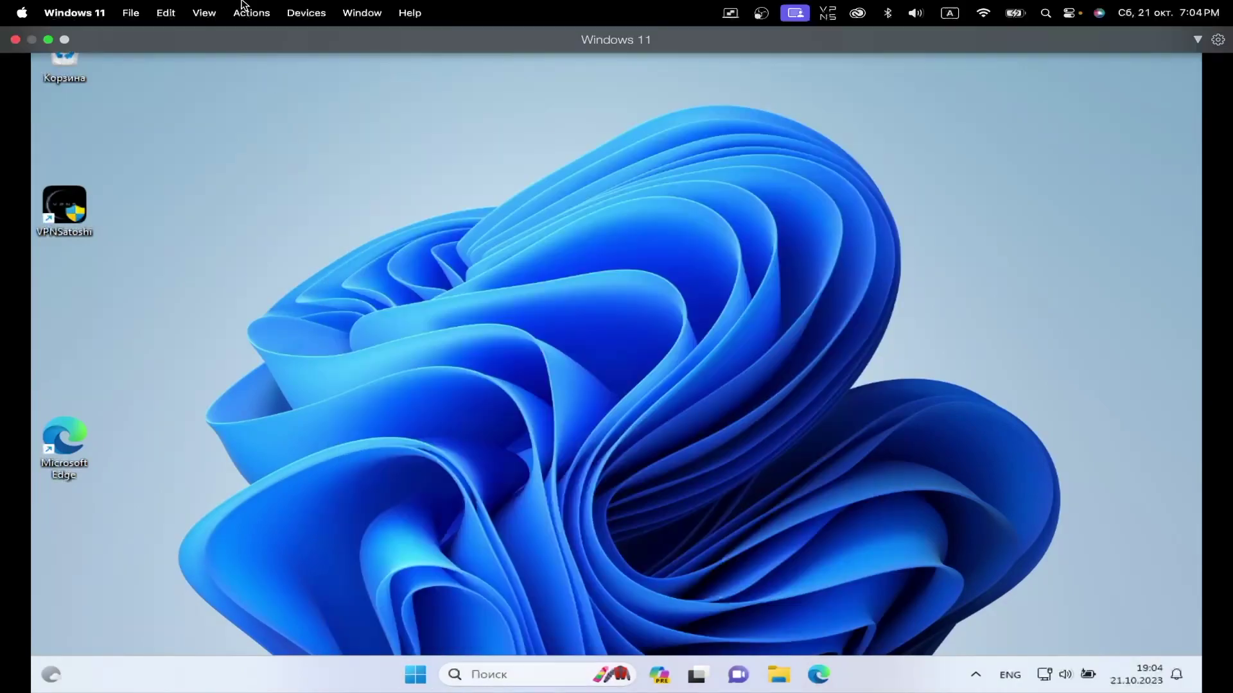
pyautogui.click(48, 39)
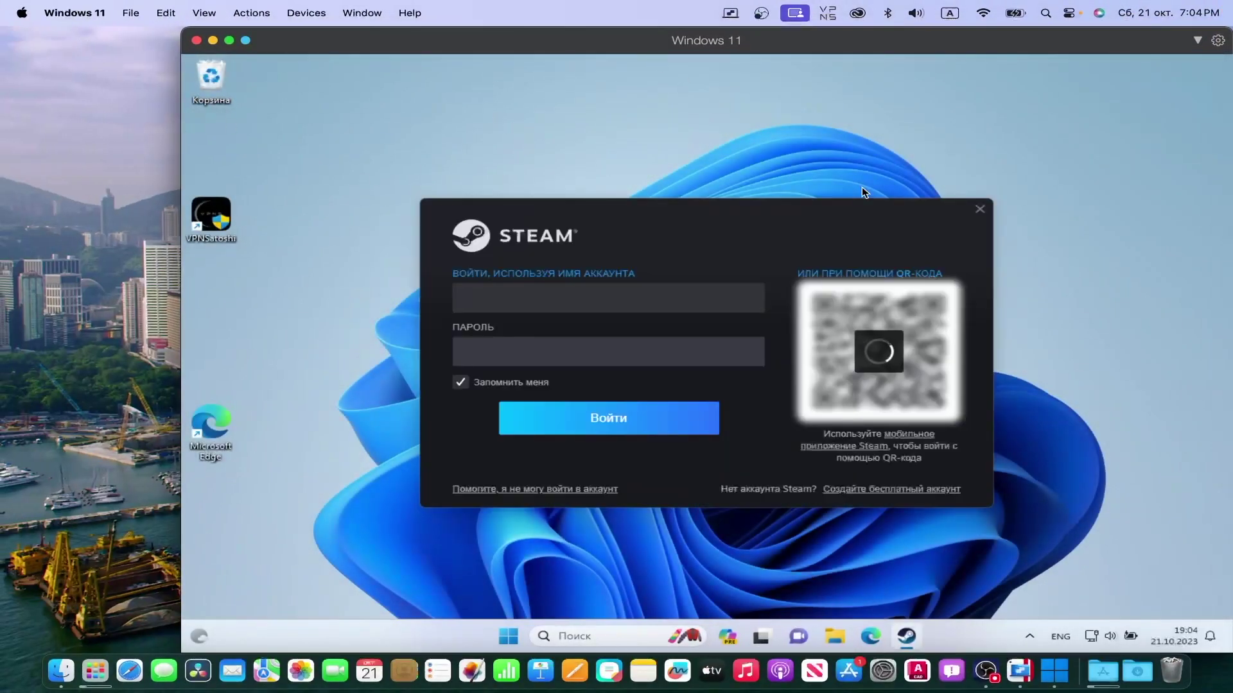
pyautogui.click(980, 210)
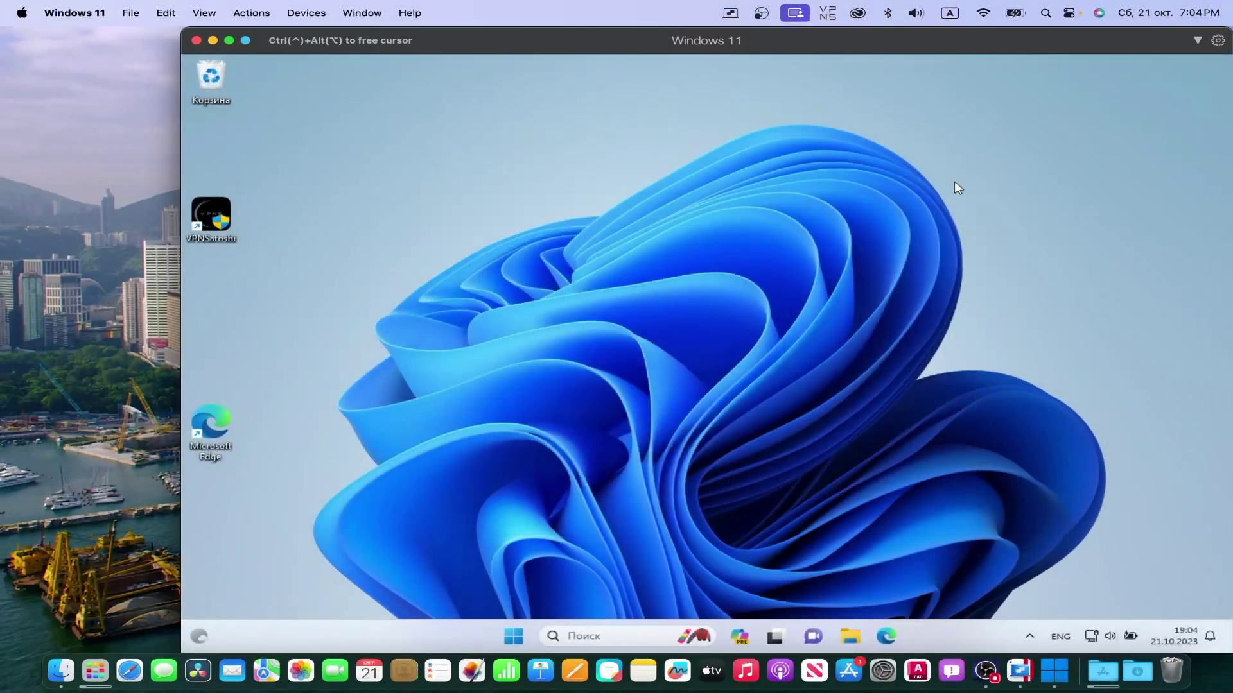
# View the About Parallels Desktop window and the Mac's system information side by side, and open the Parallels licence details.
pyautogui.click(795, 13)
pyautogui.click(774, 222)
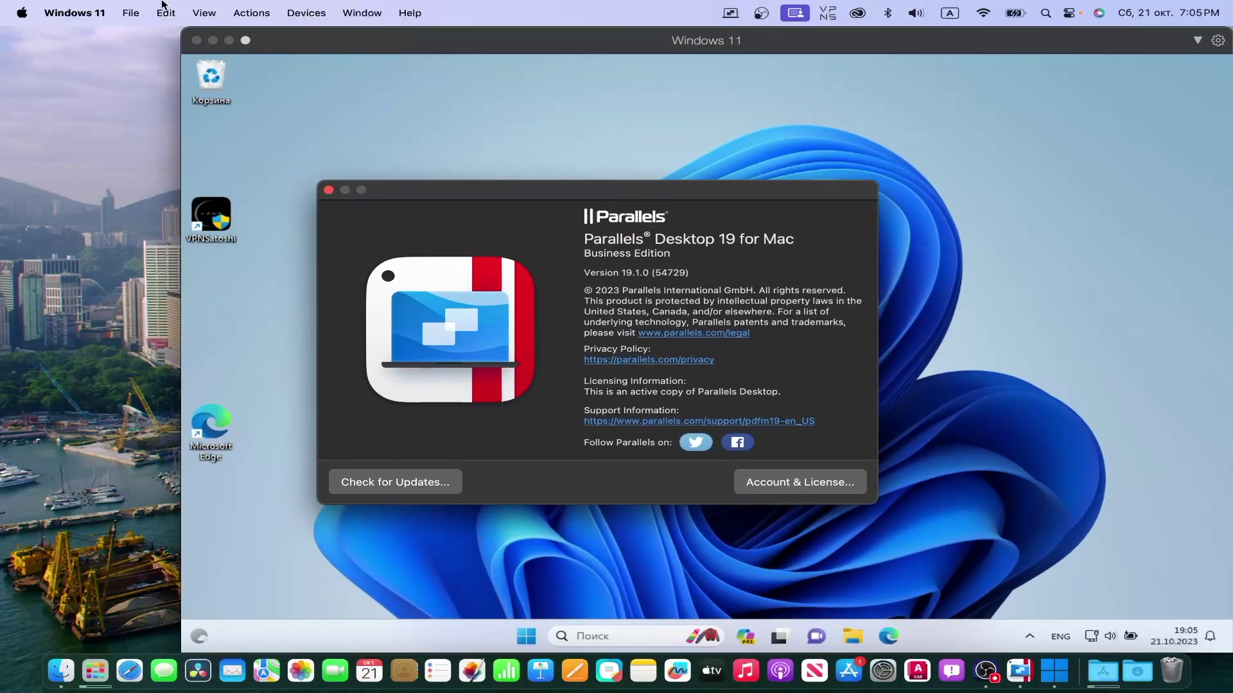
pyautogui.click(22, 13)
pyautogui.click(56, 36)
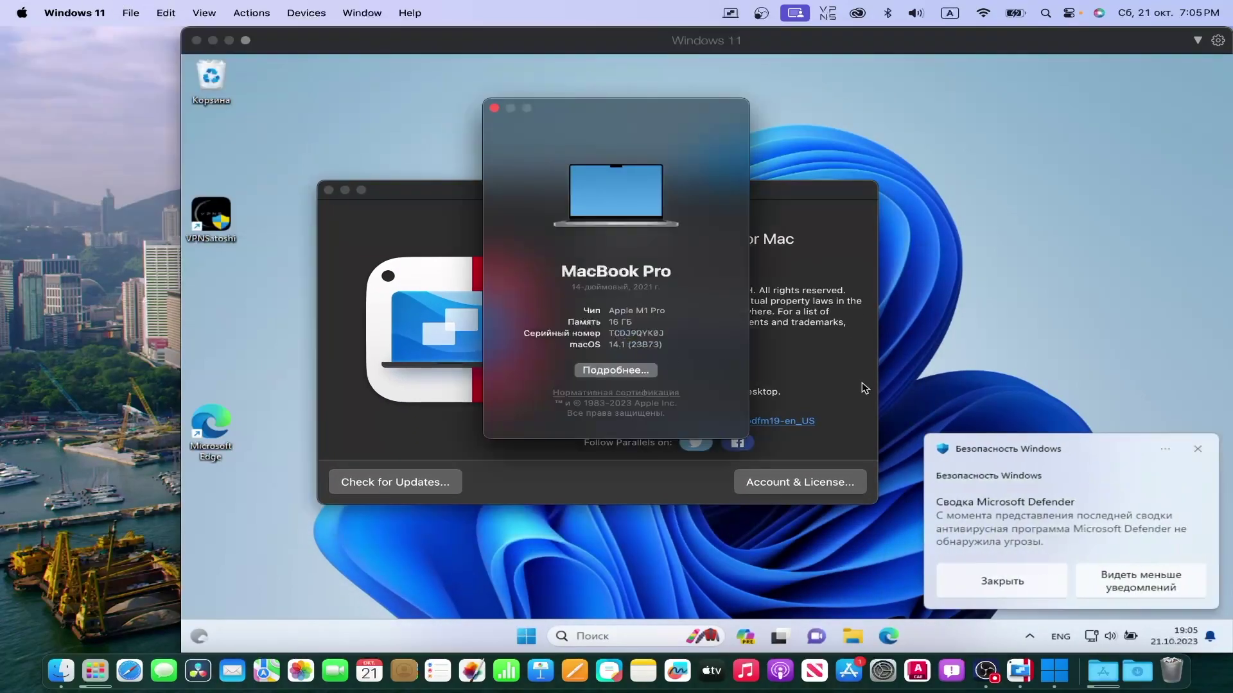
pyautogui.moveTo(661, 122); pyautogui.dragTo(1044, 137)
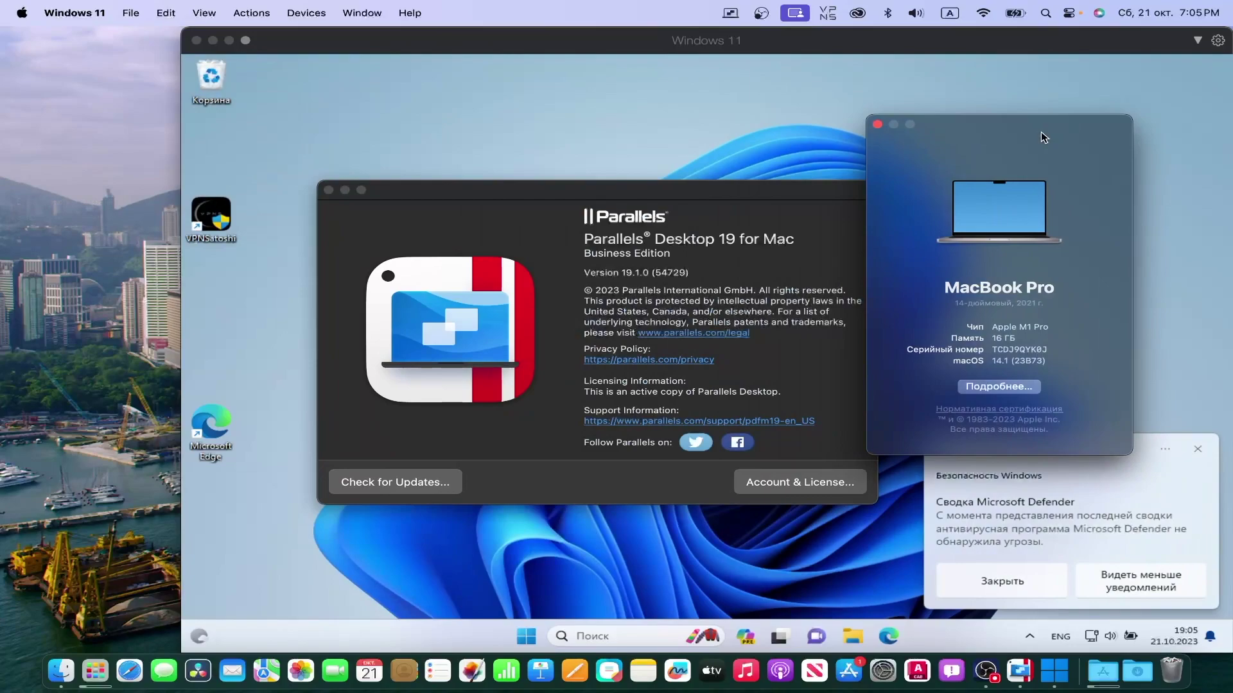
pyautogui.click(800, 482)
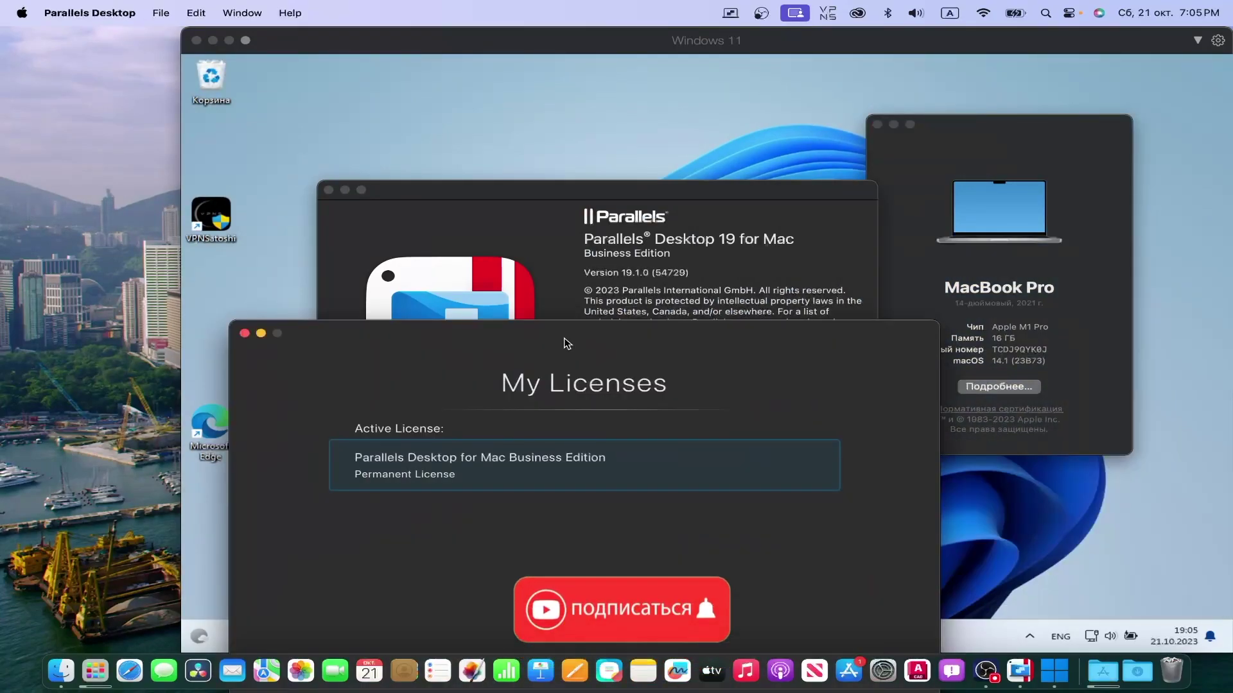